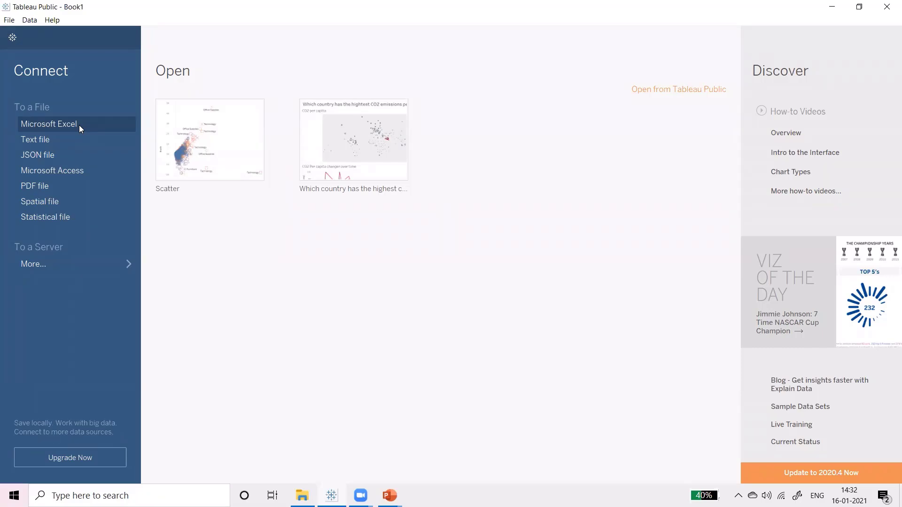
Connect to the Excel workbook Global Superstore.xls, add its Orders table to the data source, and open Sheet 1.
left_click(79, 125)
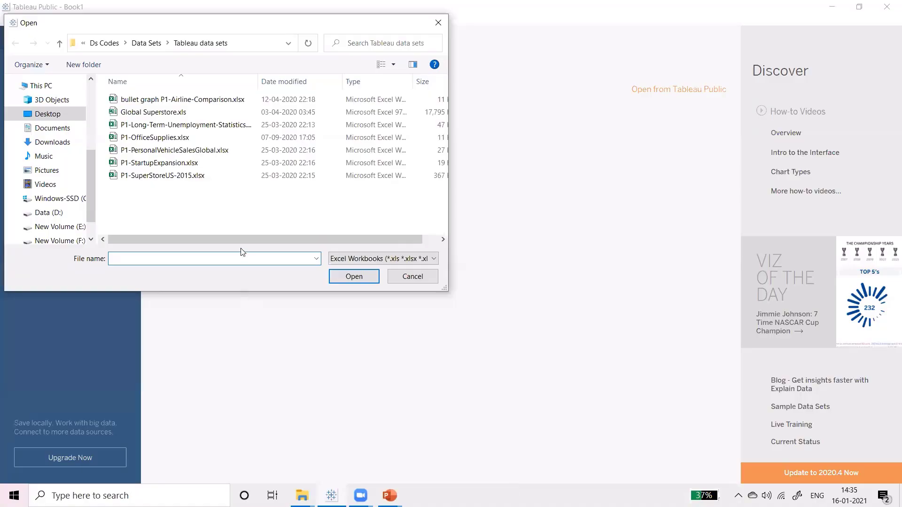
double_click(180, 112)
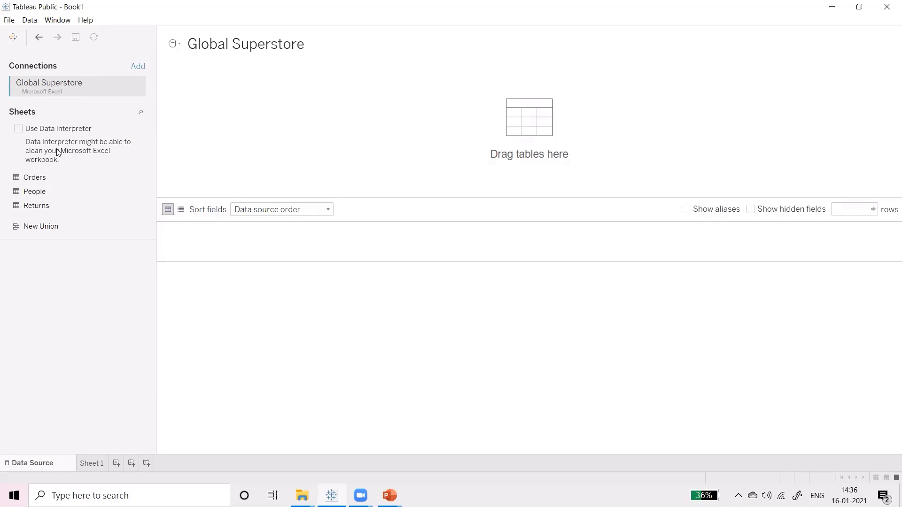
left_click(13, 39)
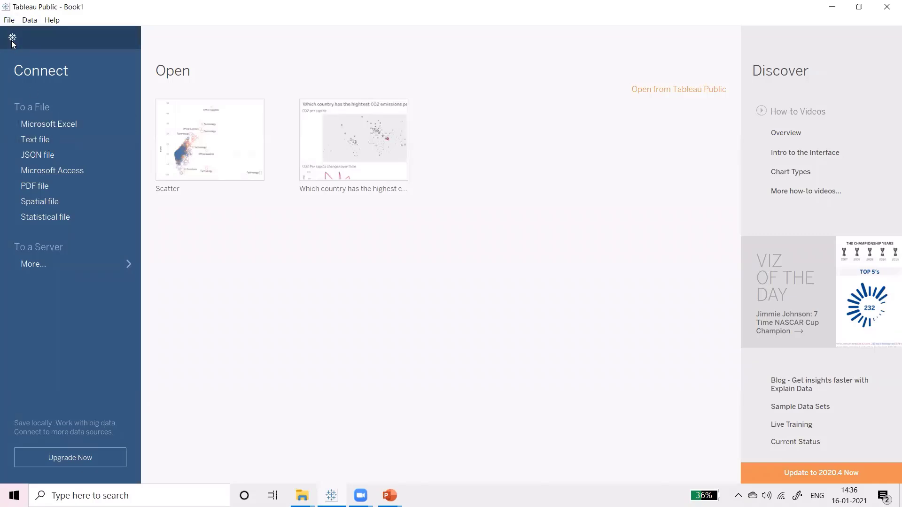
left_click(12, 42)
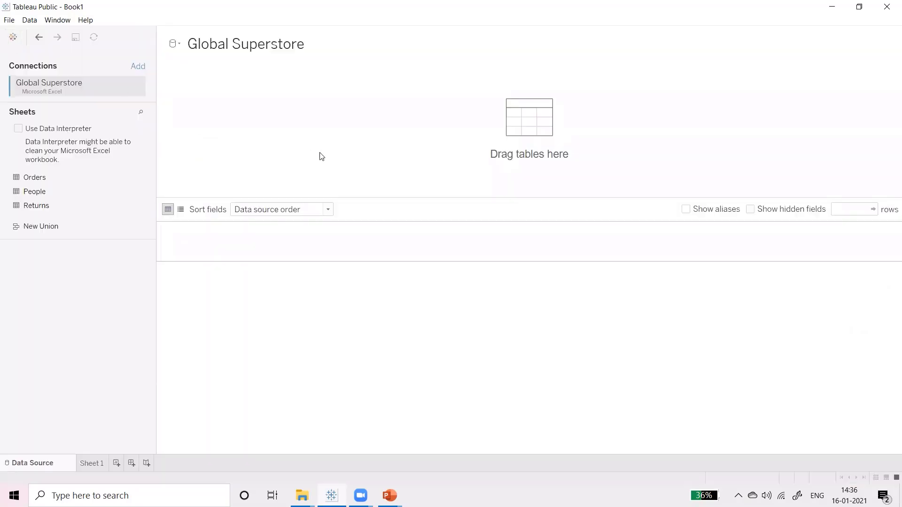
double_click(89, 178)
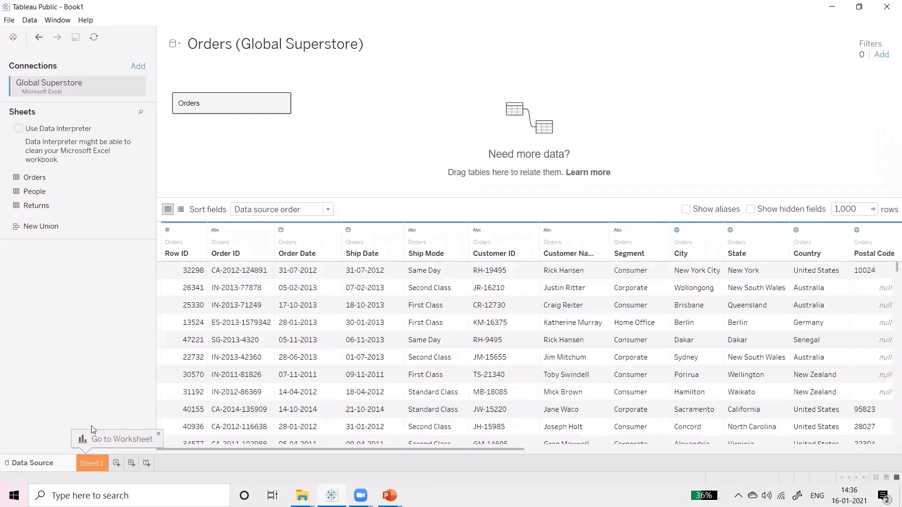
left_click(86, 463)
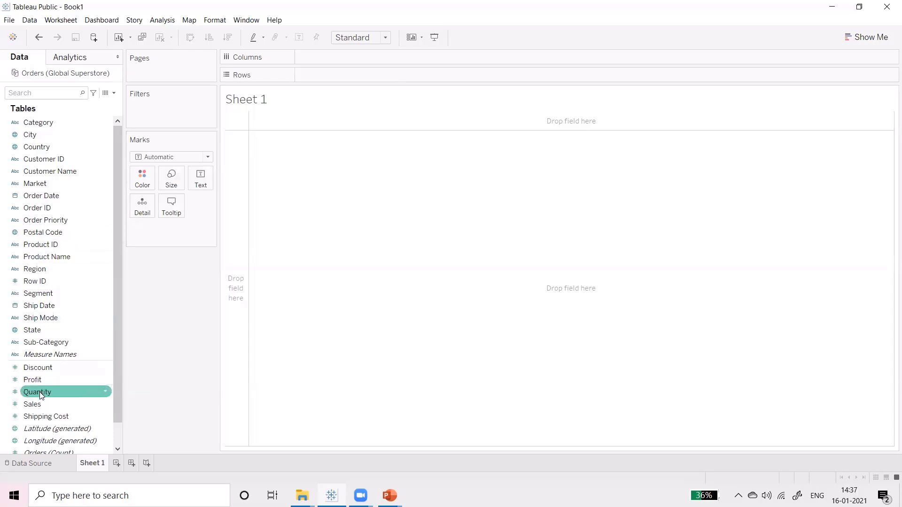
Build a line chart with the year of Ship Date on Columns and the sum of Quantity on Rows.
left_click_drag(39, 392, 338, 57)
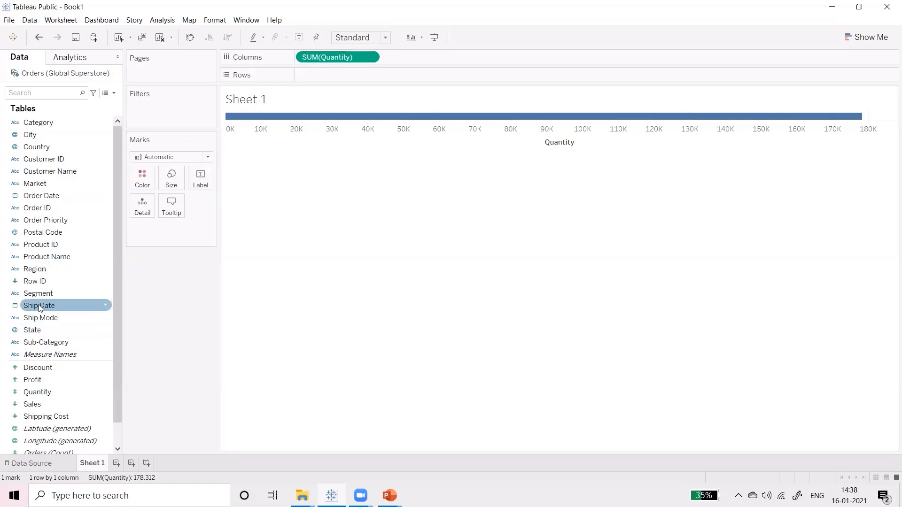
left_click_drag(45, 301, 283, 147)
left_click_drag(341, 125, 355, 85)
left_click_drag(355, 83, 344, 75)
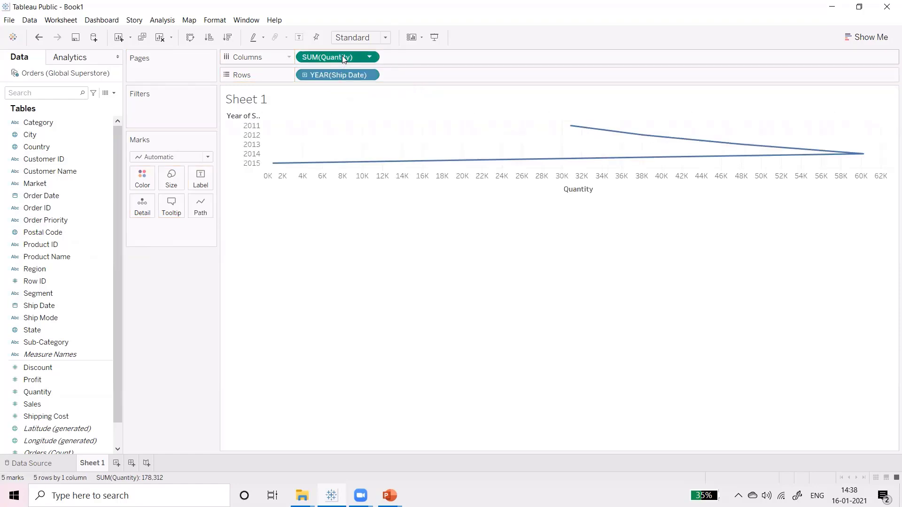
left_click_drag(342, 56, 397, 75)
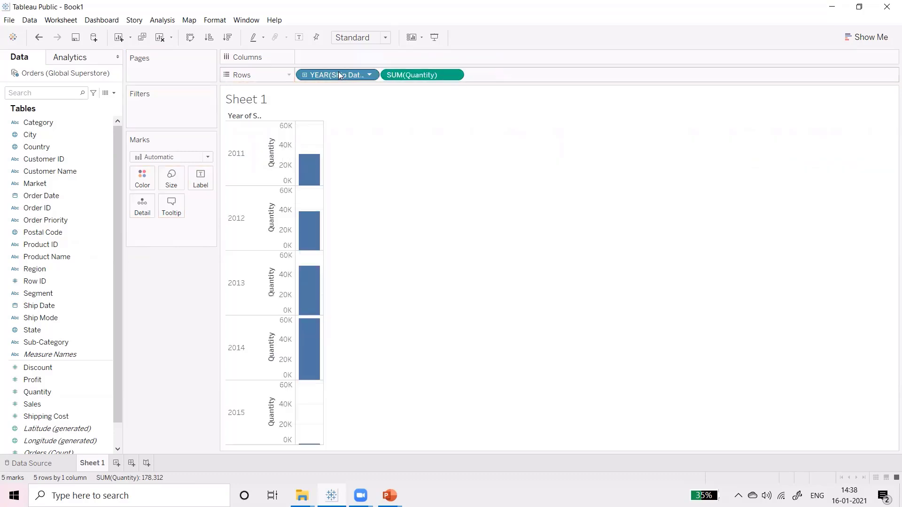
left_click_drag(334, 76, 332, 59)
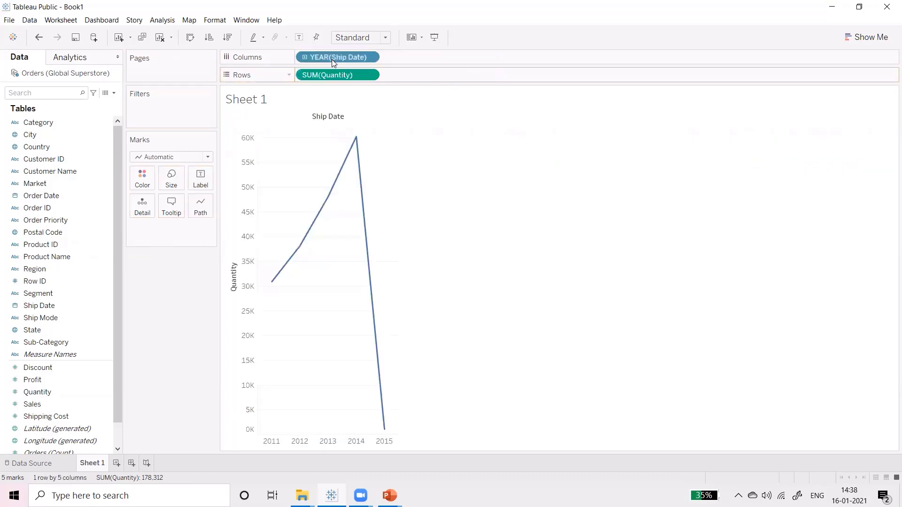
Drill the Ship Date year down to quarters on Columns, and remove the quarter level again.
left_click(304, 57)
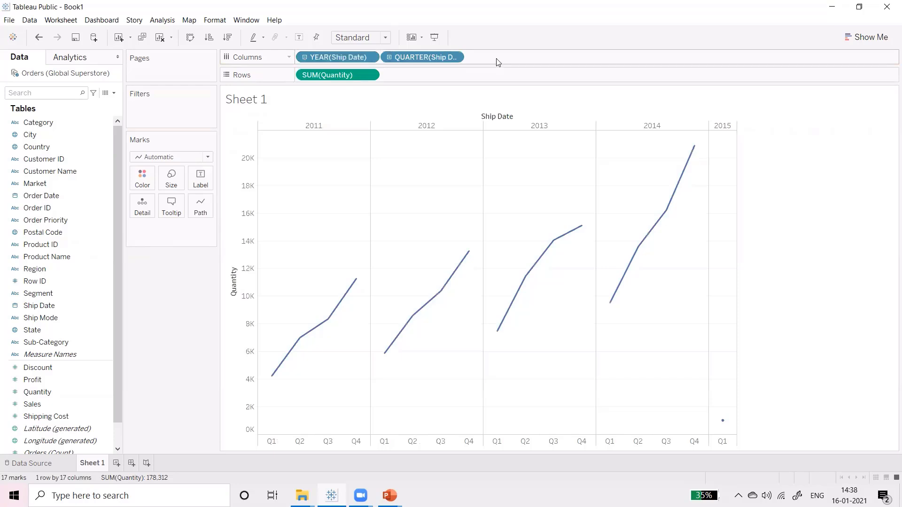
left_click(455, 57)
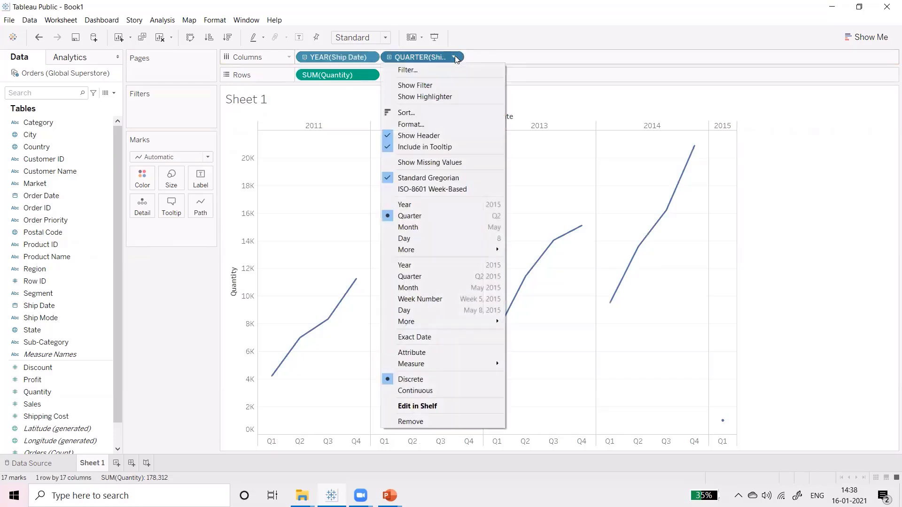
left_click(446, 421)
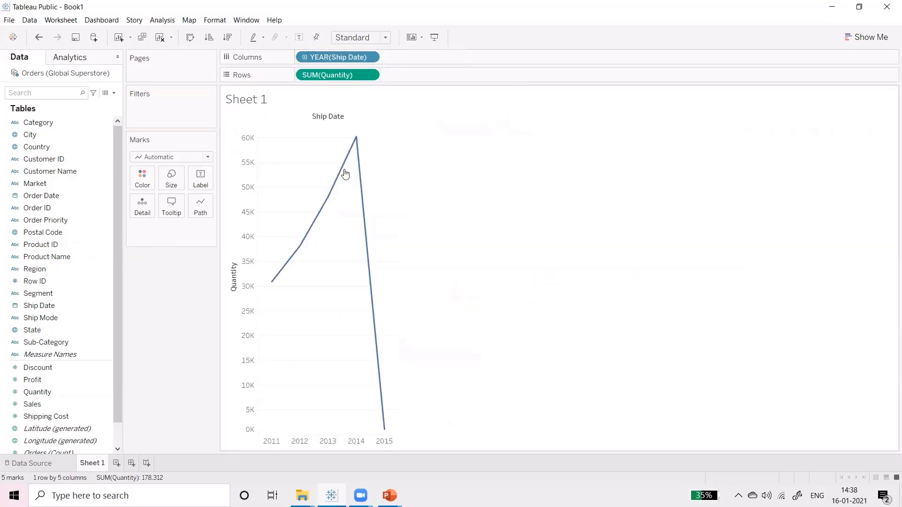
Change Ship Date on Columns to the discrete Month date part and color the lines by Ship Mode.
left_click(370, 57)
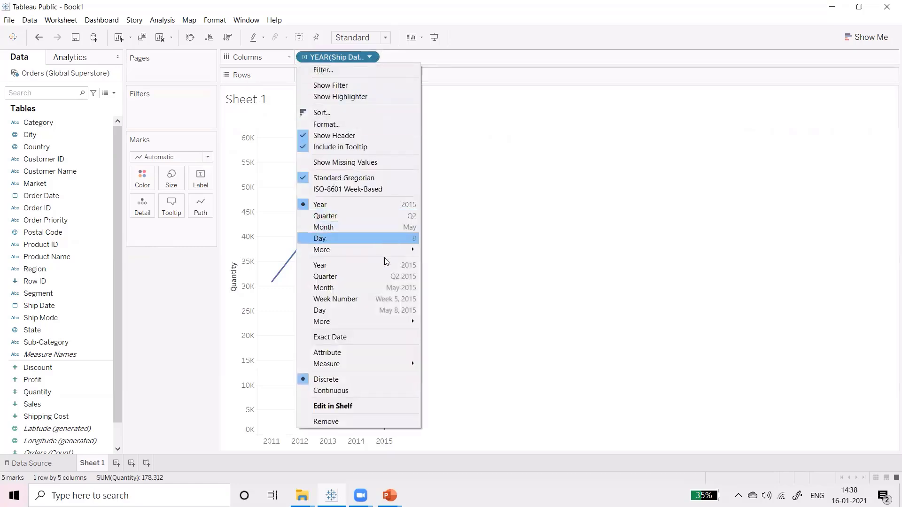
left_click(373, 227)
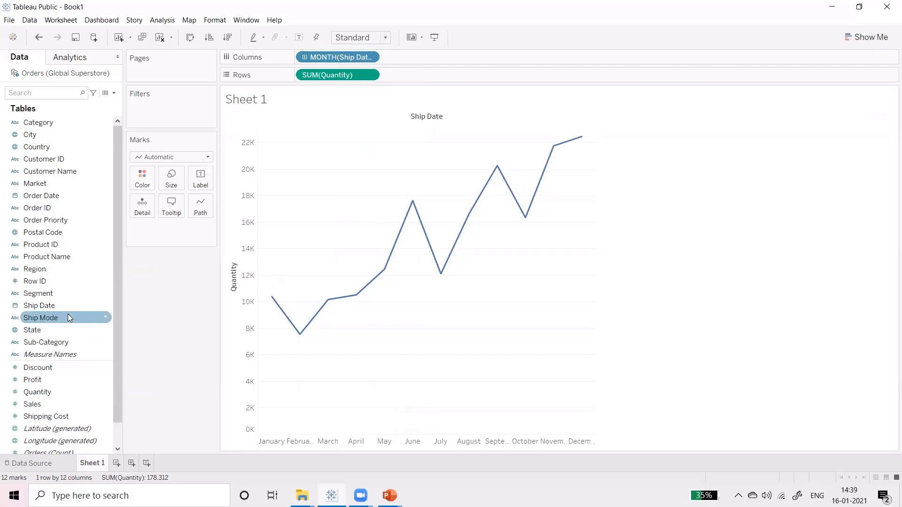
left_click_drag(68, 318, 136, 180)
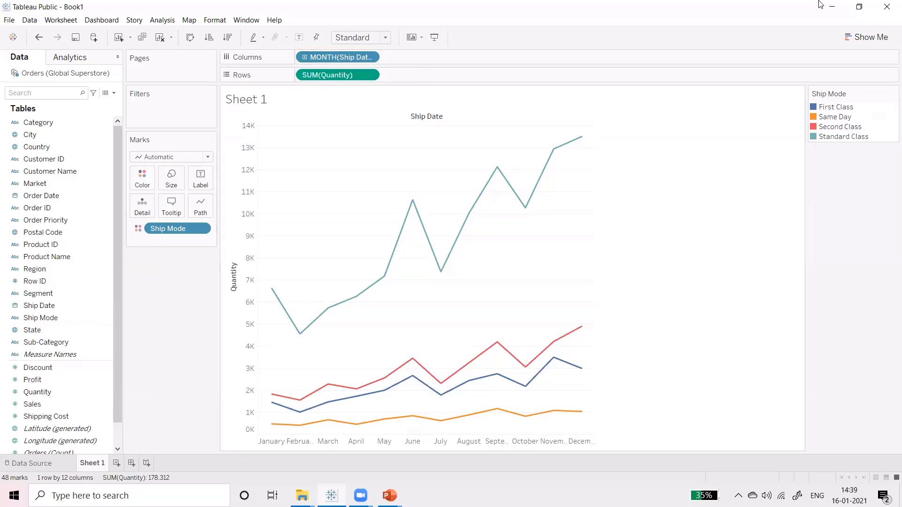
Convert the line chart into a continuous area chart using Show Me.
left_click(867, 38)
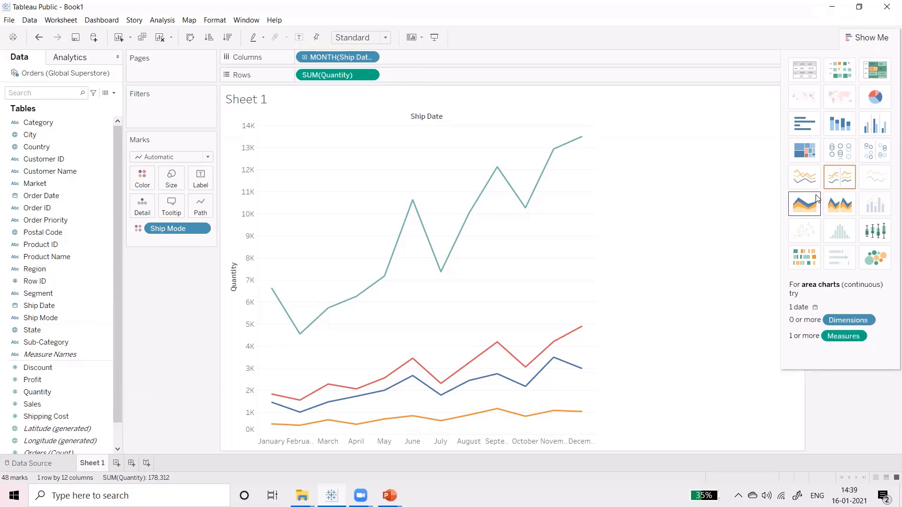
left_click(176, 157)
left_click(175, 158)
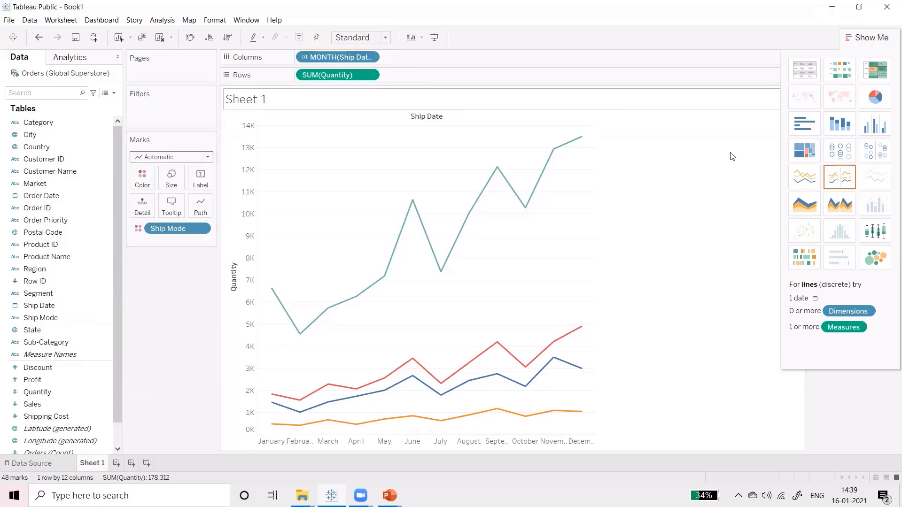
left_click(795, 202)
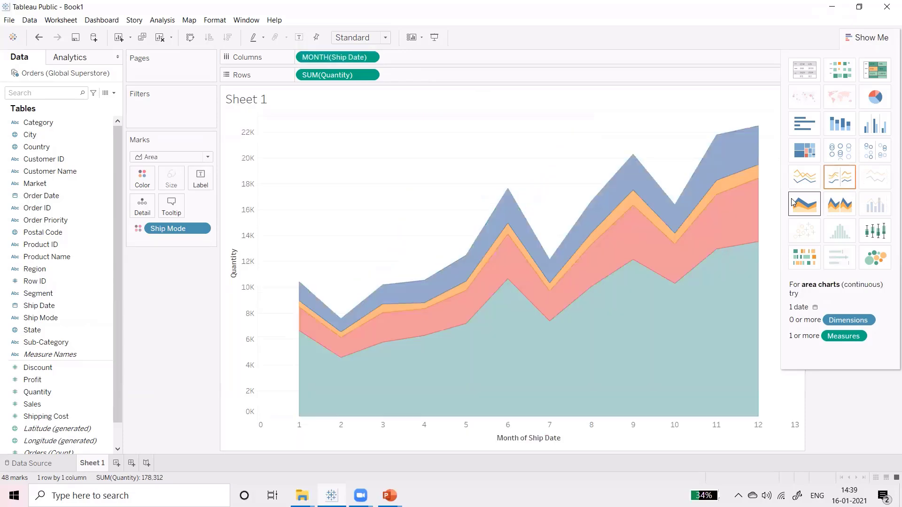
left_click(879, 38)
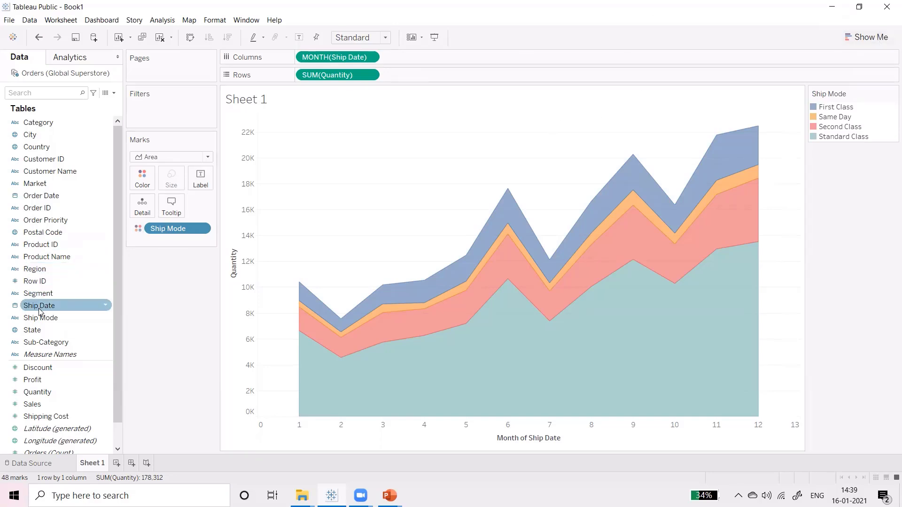
Label the chart areas with Ship Mode, giving the labels upright text direction and left horizontal alignment.
left_click_drag(40, 318, 200, 180)
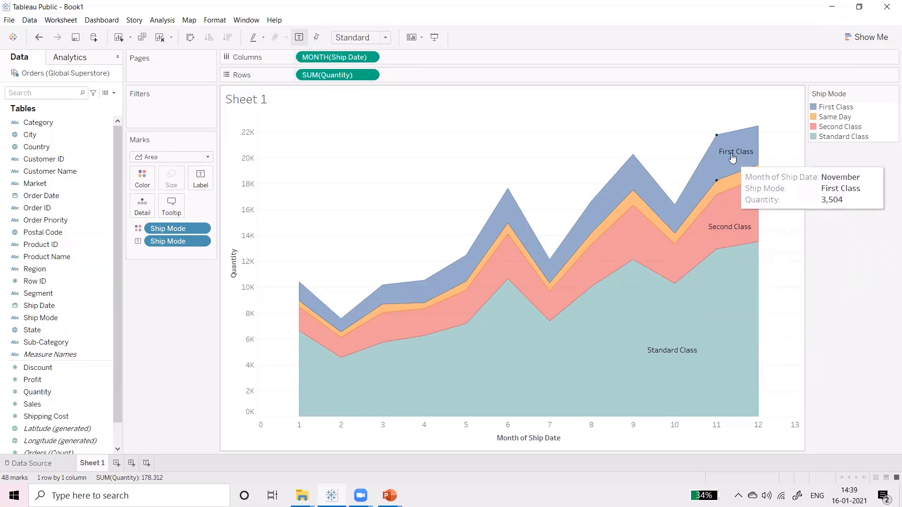
left_click(202, 177)
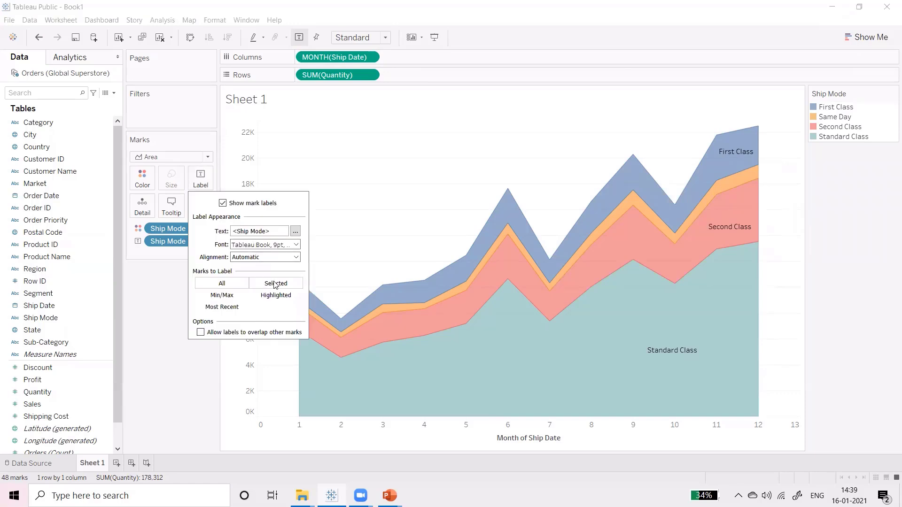
left_click(271, 258)
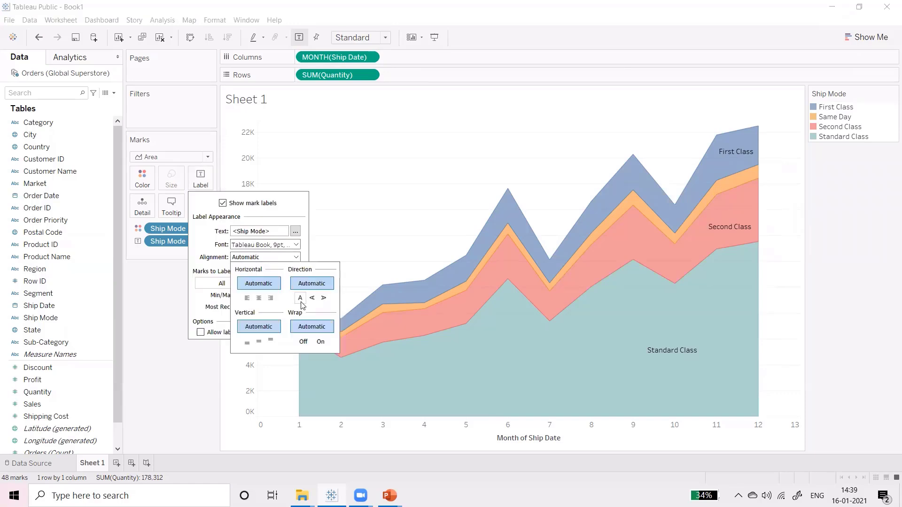
left_click(324, 298)
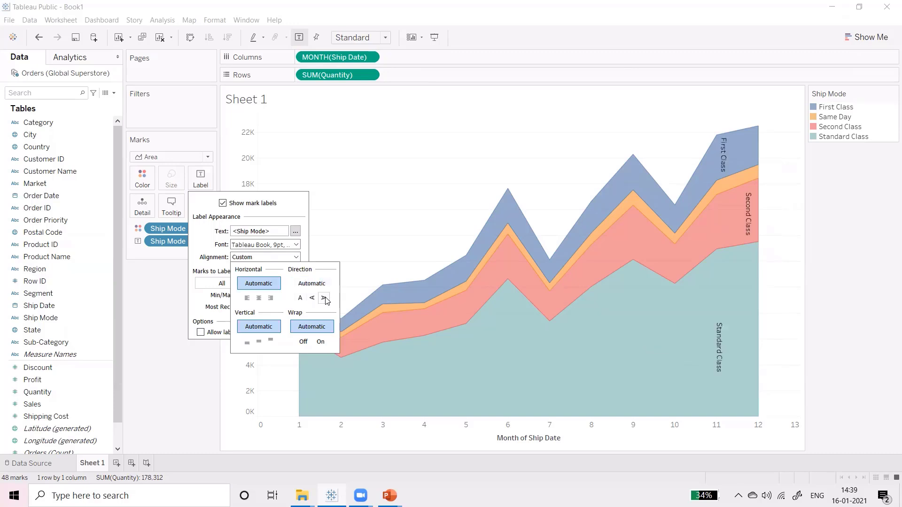
left_click(301, 298)
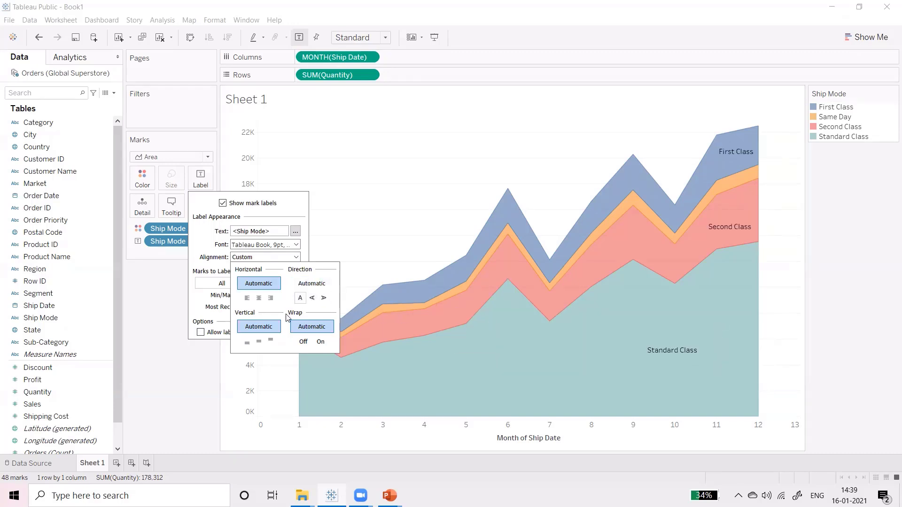
left_click(260, 299)
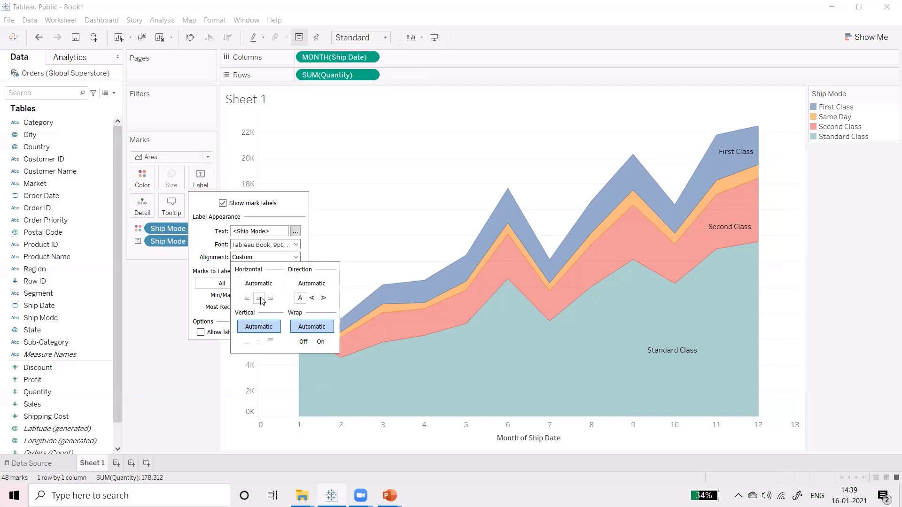
left_click(247, 298)
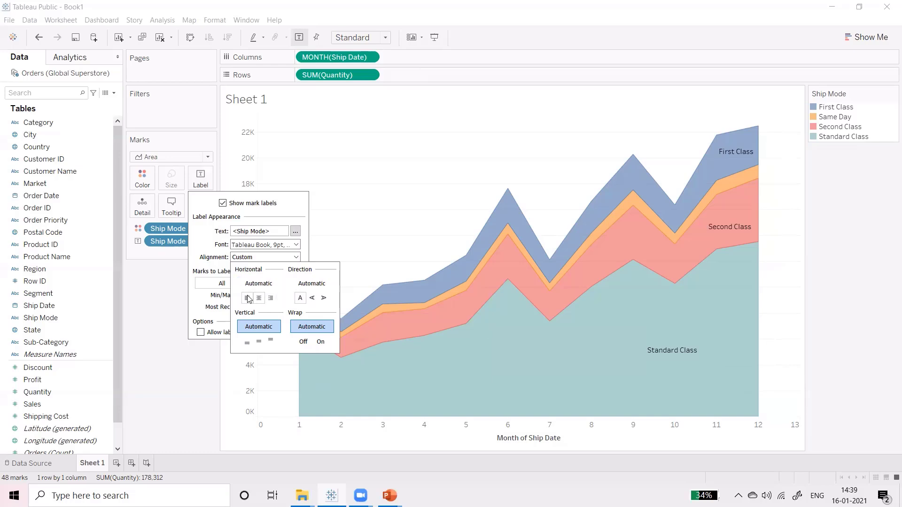
left_click(454, 247)
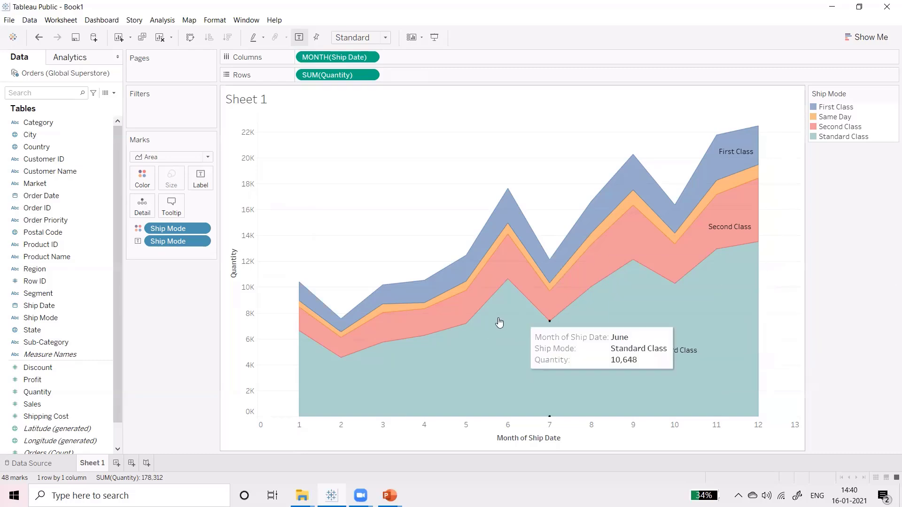
Add a second worksheet and connect to P1-SuperStoreUS-2015.xlsx as another data source with its Orders table.
left_click(116, 463)
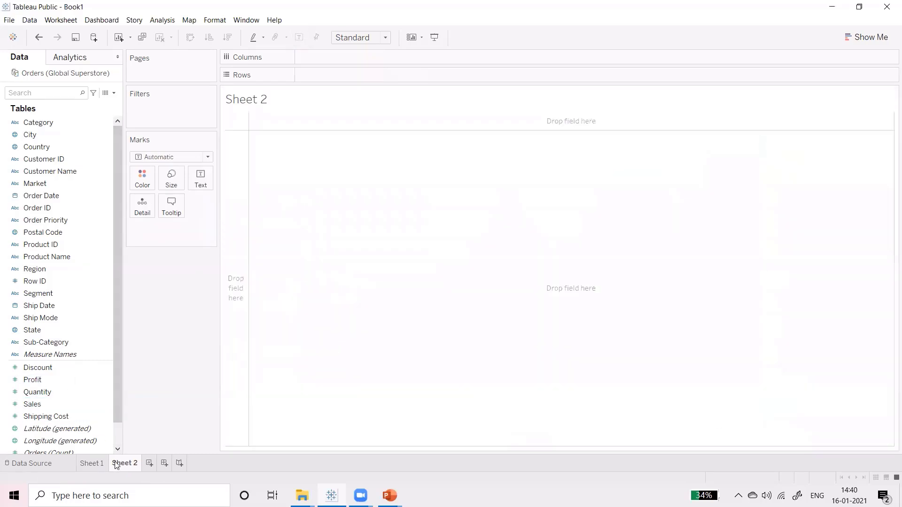
left_click(13, 37)
left_click(50, 123)
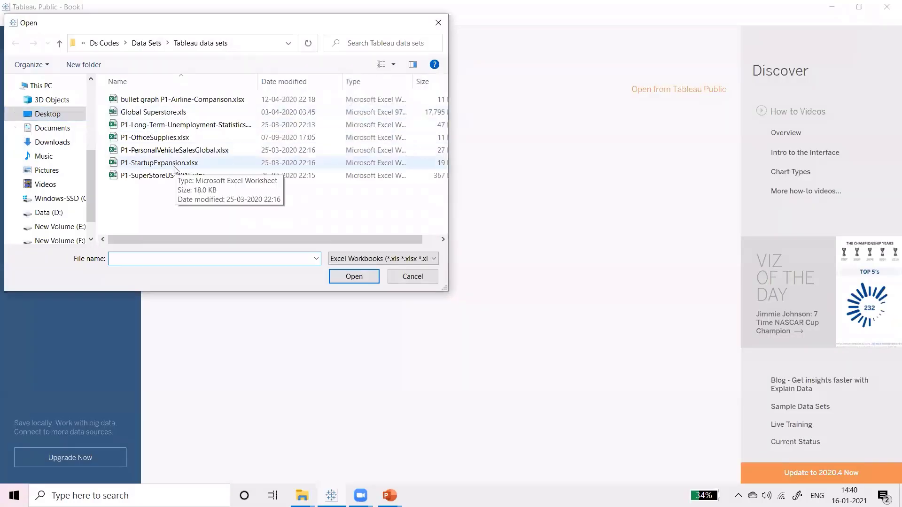
left_click(174, 179)
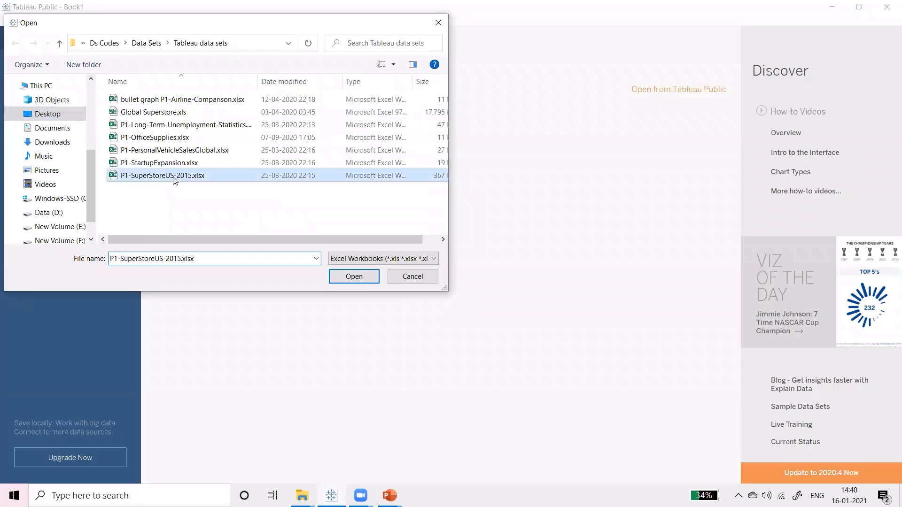
left_click(341, 279)
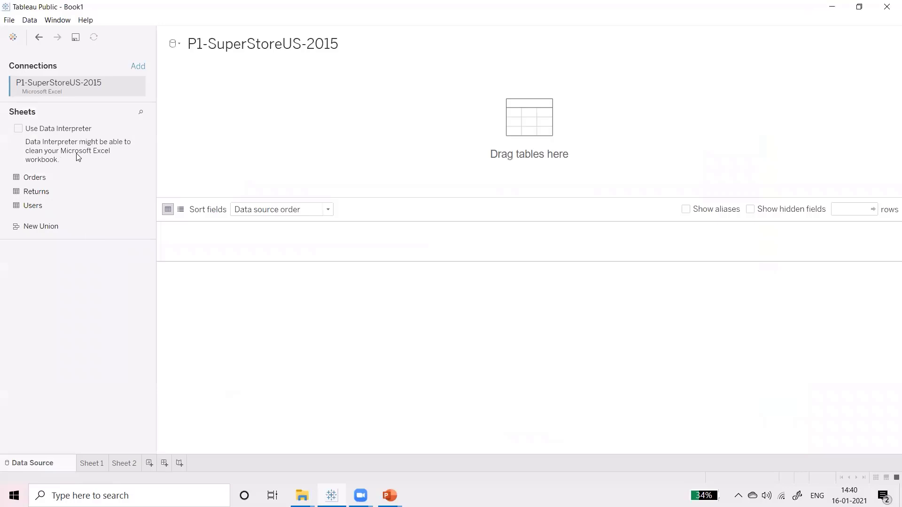
double_click(76, 180)
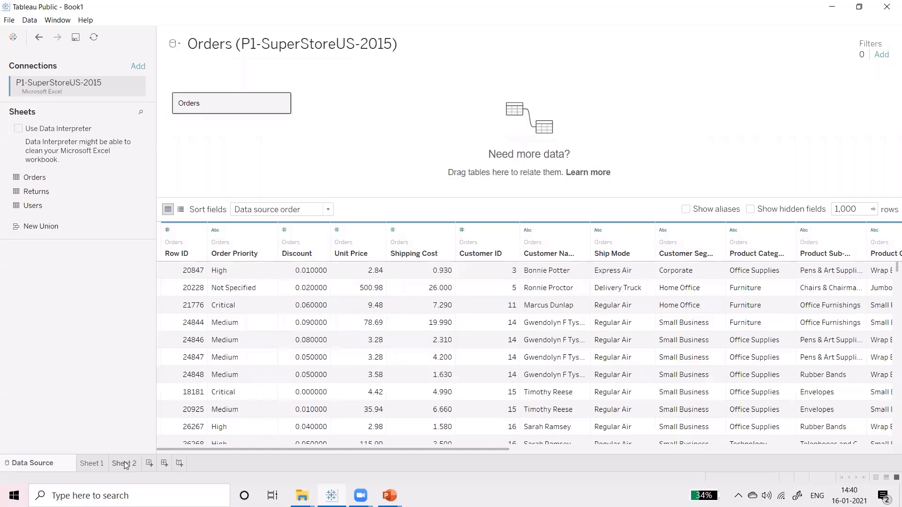
Return to Sheet 2 and make Orders (Global Superstore) the active data source.
left_click(124, 463)
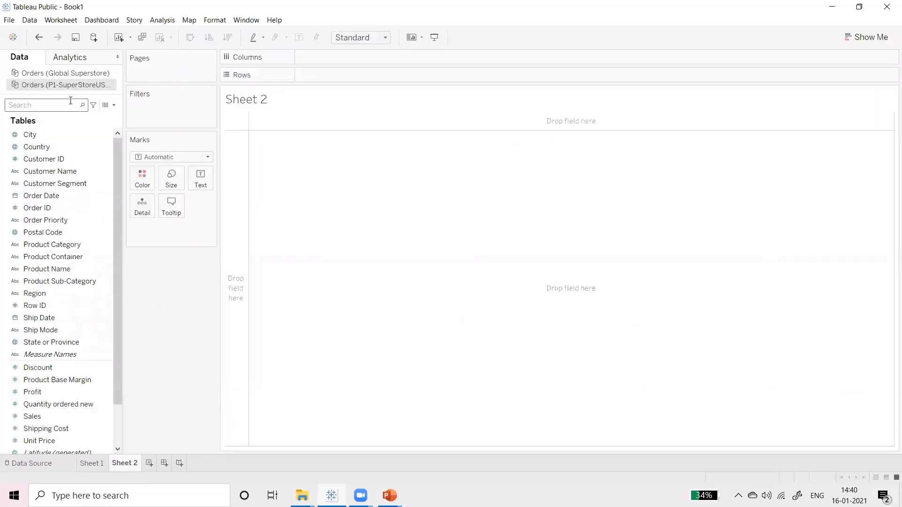
left_click(80, 75)
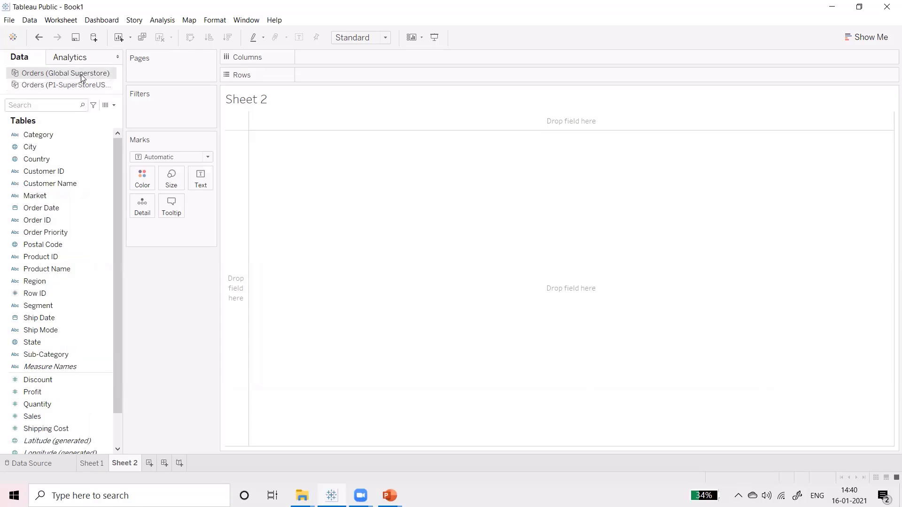
Using the Orders (P1-SuperStoreUS-2015) data source, plot Quantity ordered new in columns against Ship Date by month in rows.
left_click(81, 86)
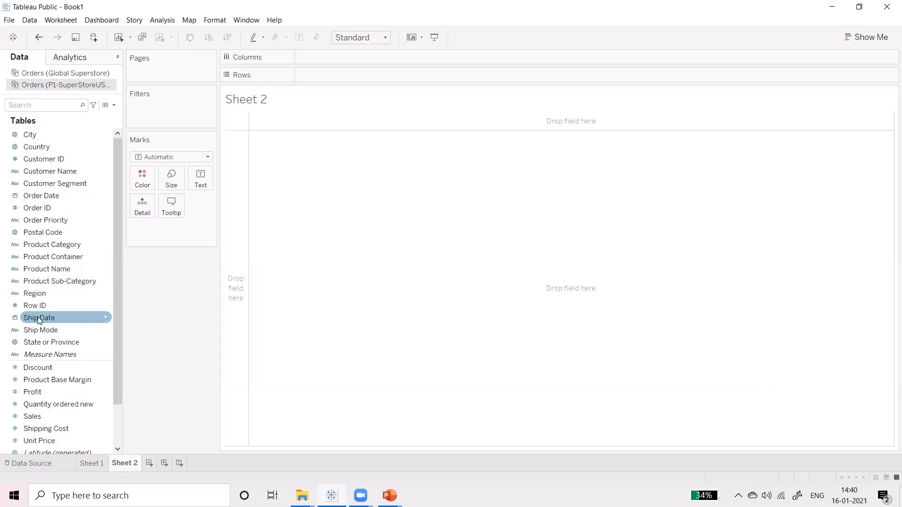
left_click_drag(38, 319, 348, 81)
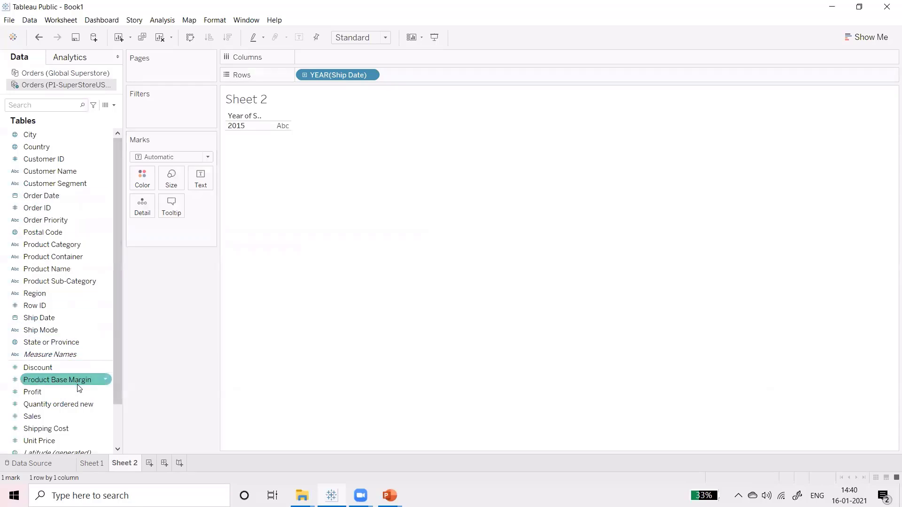
mouse_move(75, 405)
left_mouse_down()
mouse_move(283, 169)
mouse_move(391, 20)
mouse_move(346, 72)
mouse_move(351, 57)
left_mouse_up()
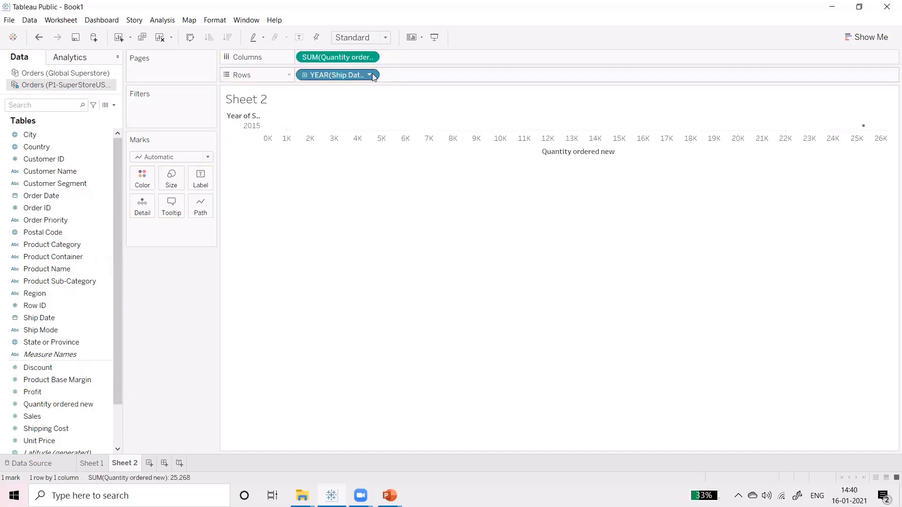
left_click(371, 75)
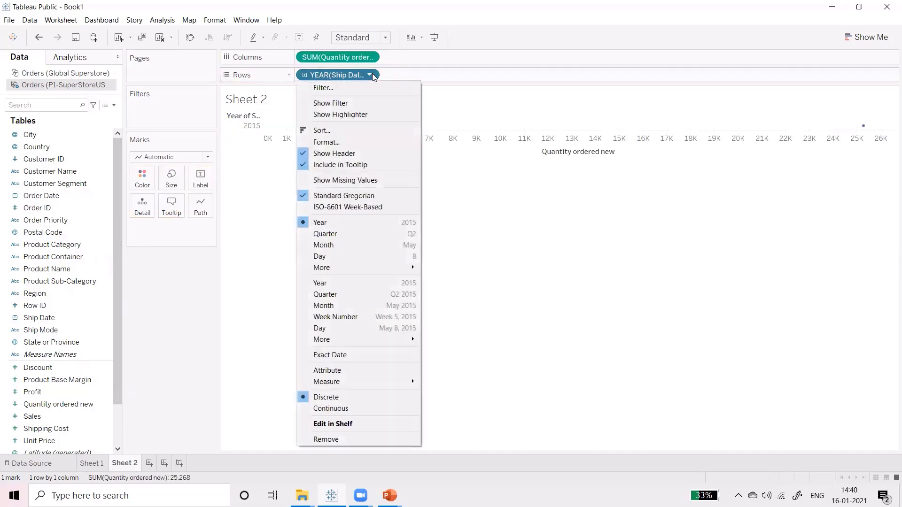
left_click(335, 241)
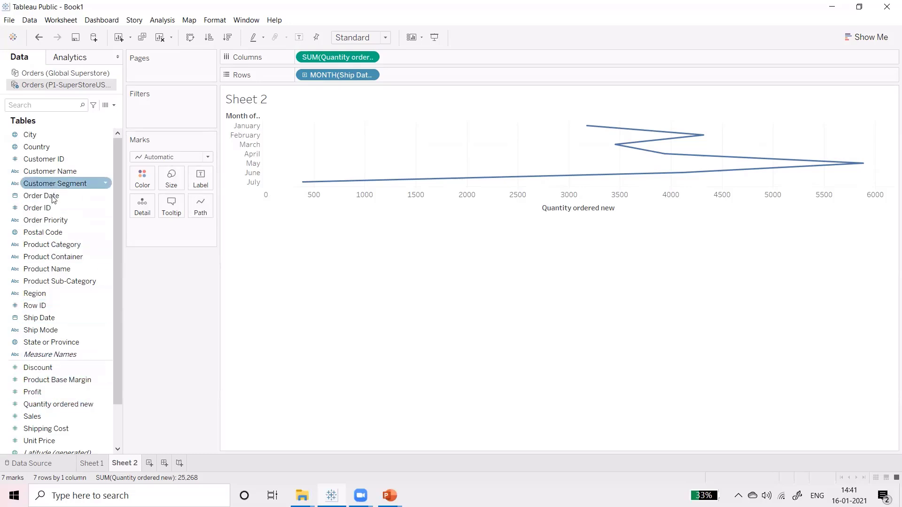
Turn the line chart into an area chart colored by Product Category, with its rows and columns swapped.
left_click_drag(55, 244, 147, 179)
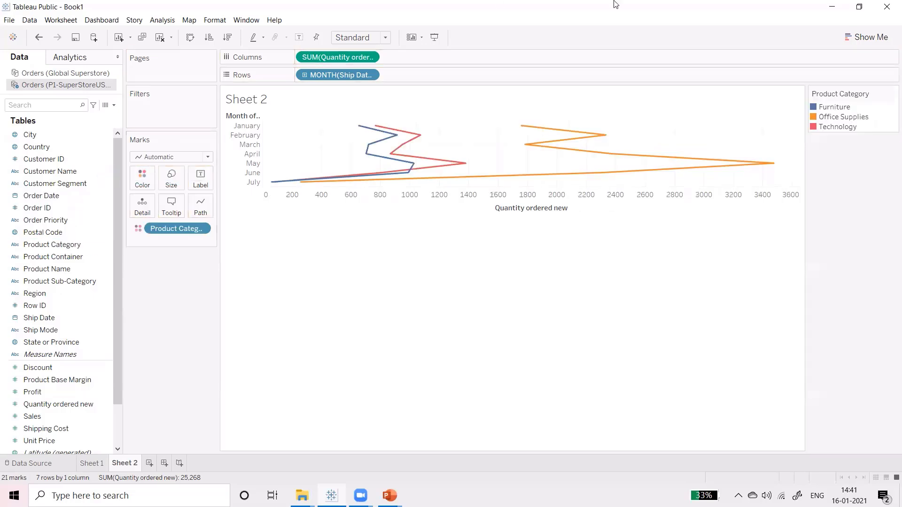
left_click(147, 158)
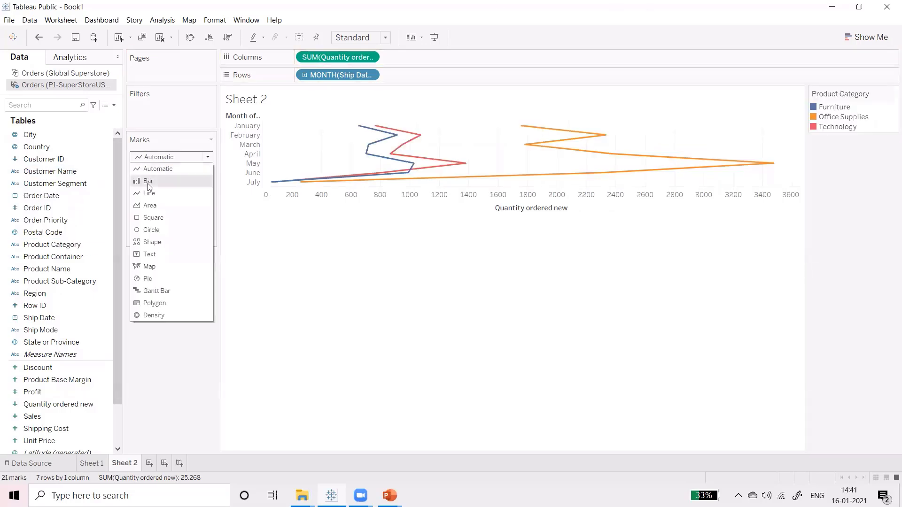
left_click(150, 205)
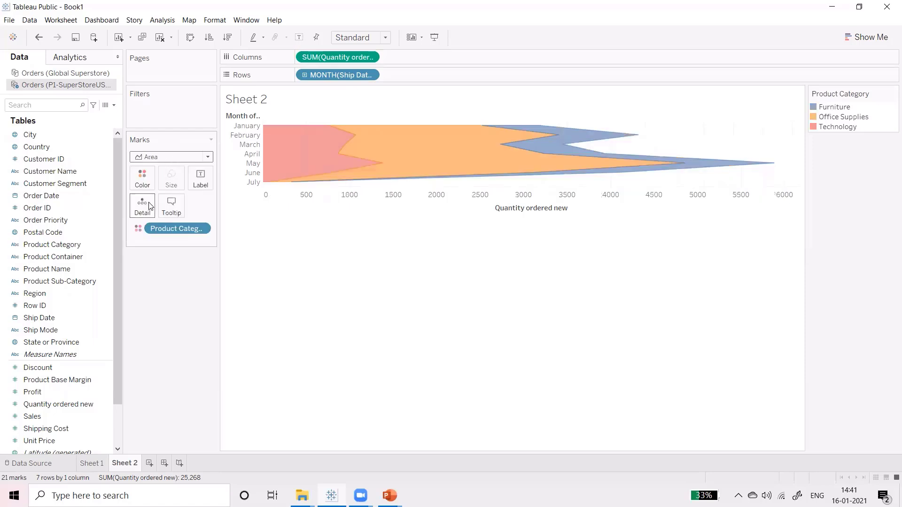
left_click(190, 37)
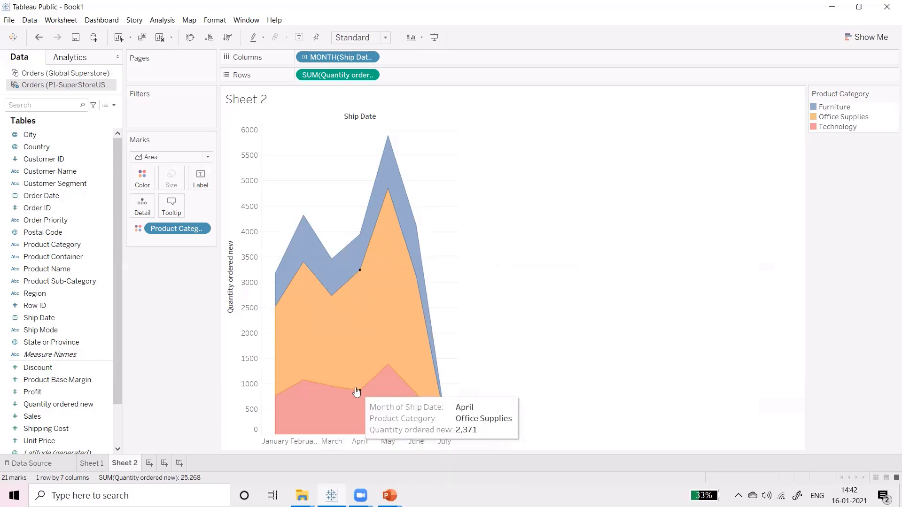
Try grouping Ship Date by quarter and by year, and return it to the discrete month level.
left_click(370, 75)
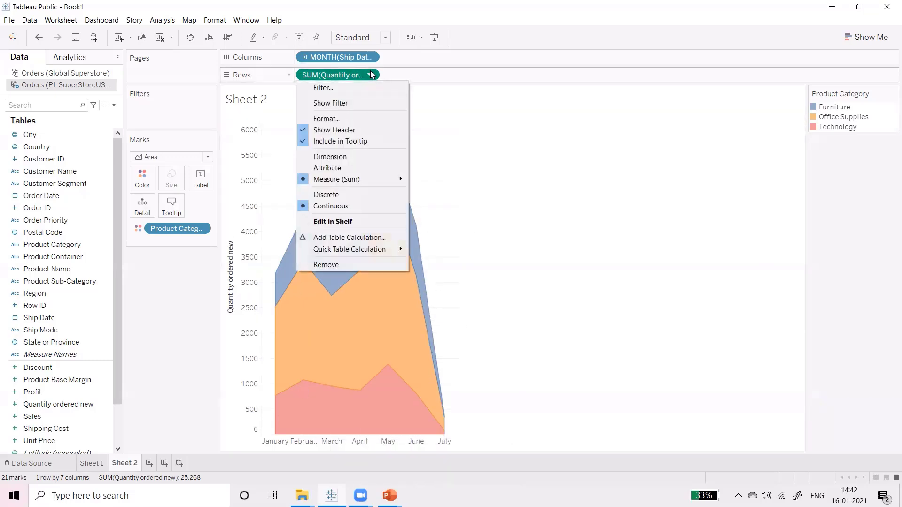
left_click(370, 76)
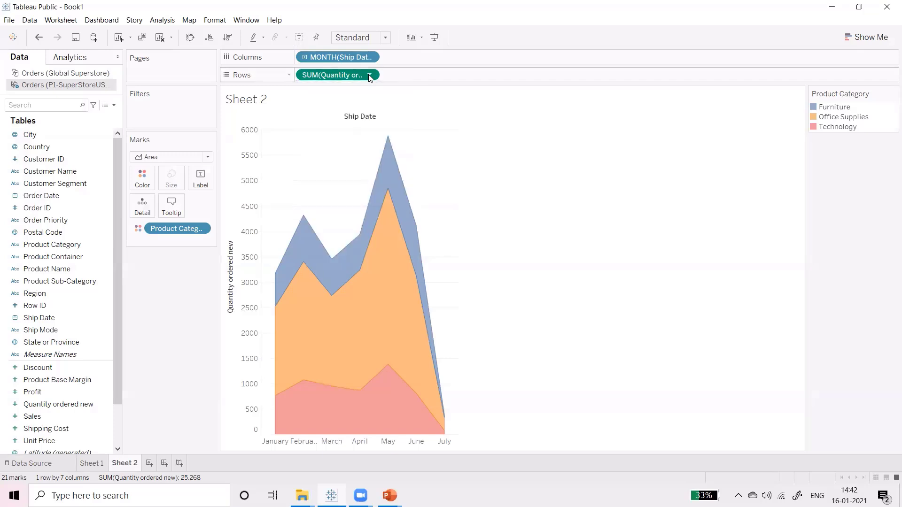
left_click(370, 75)
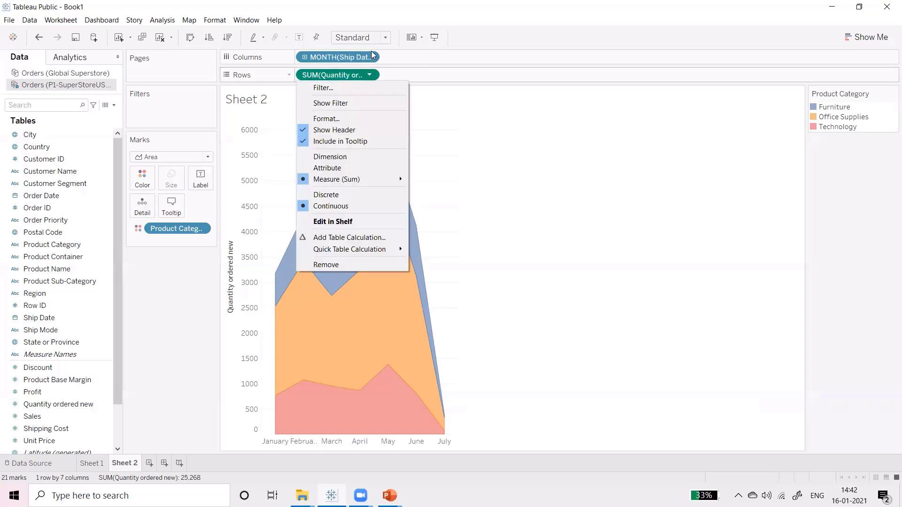
left_click(371, 57)
left_click(370, 57)
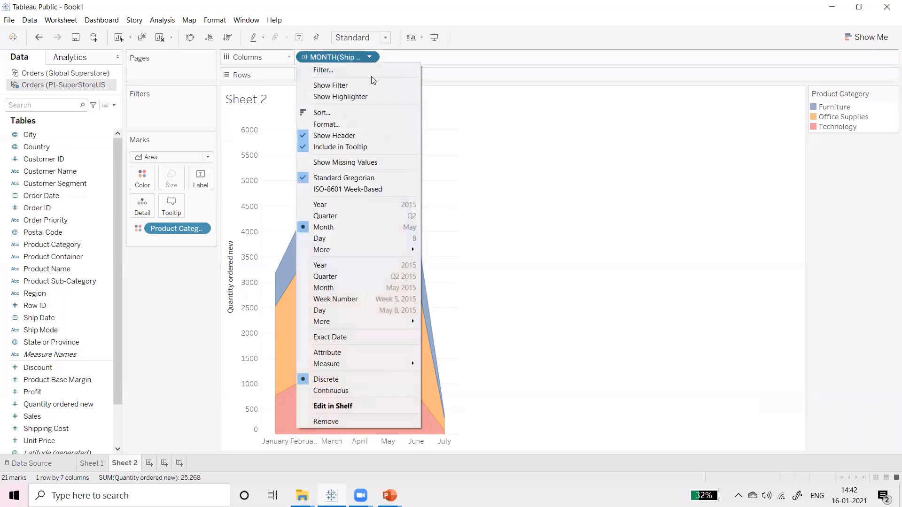
left_click(341, 217)
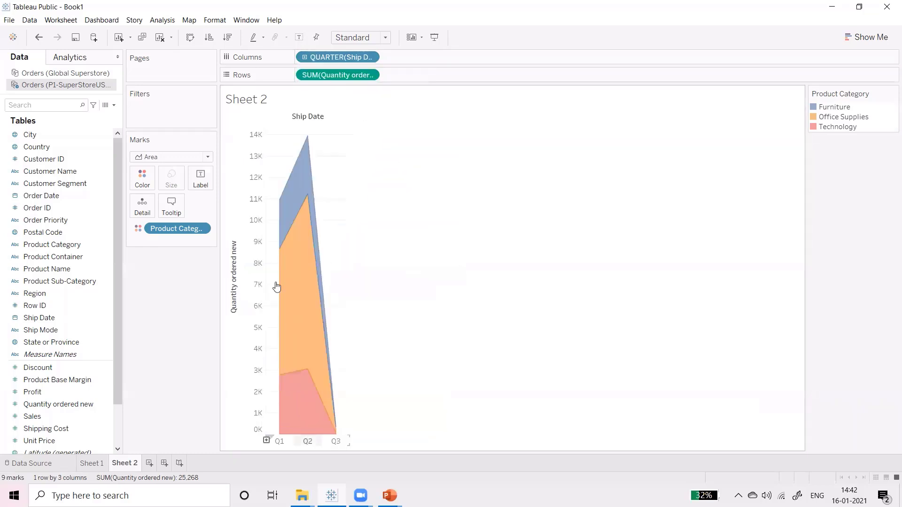
left_click(370, 57)
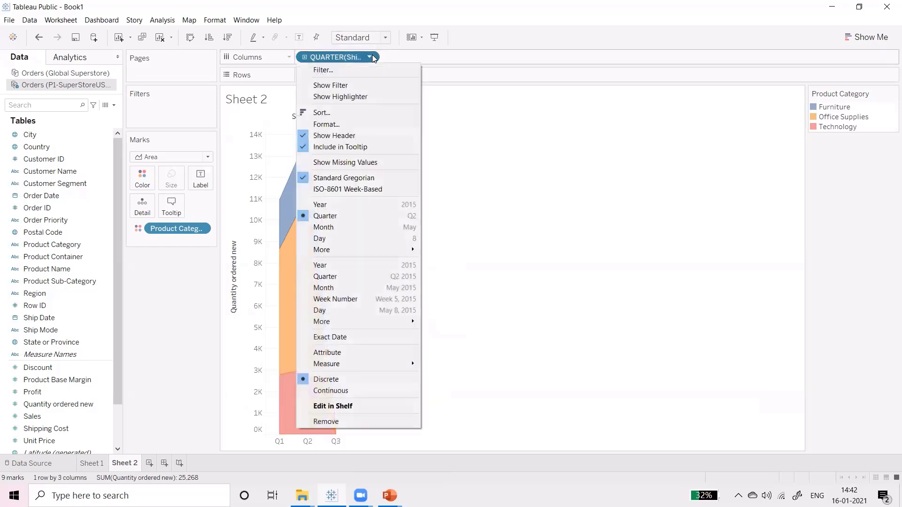
left_click(322, 205)
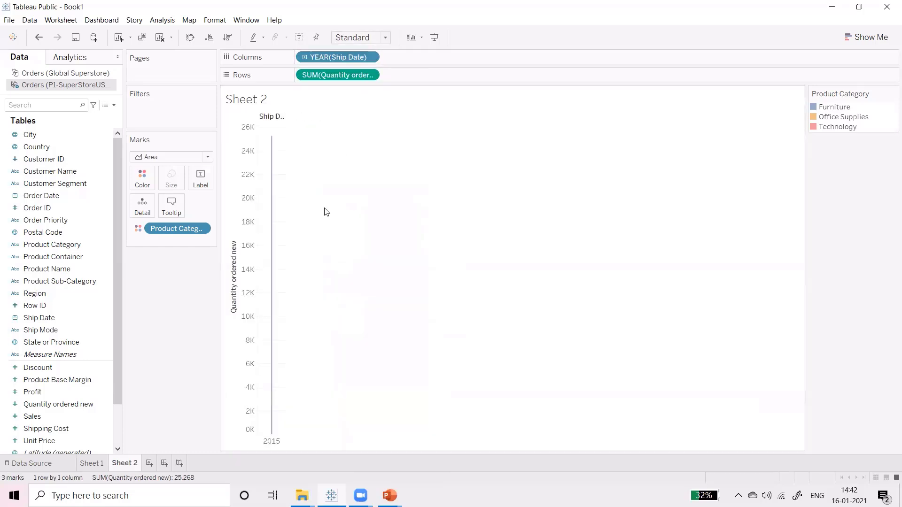
left_click(370, 57)
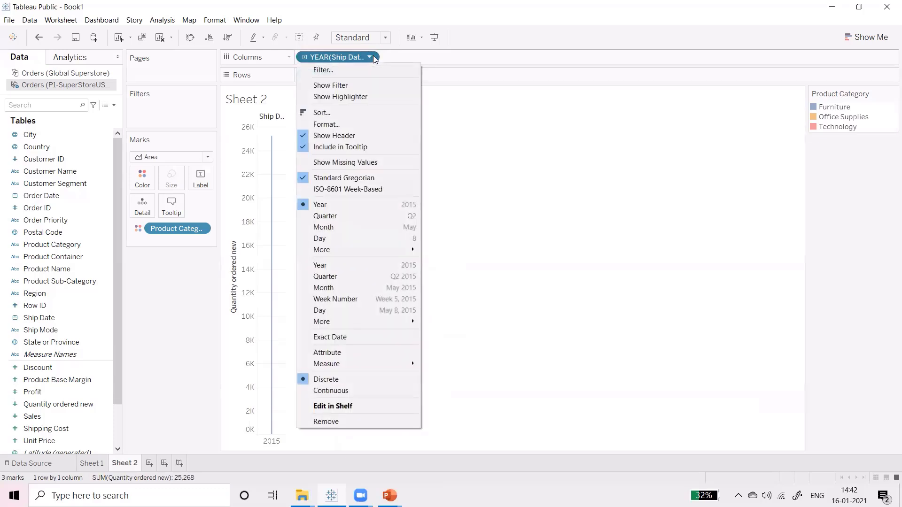
left_click(363, 228)
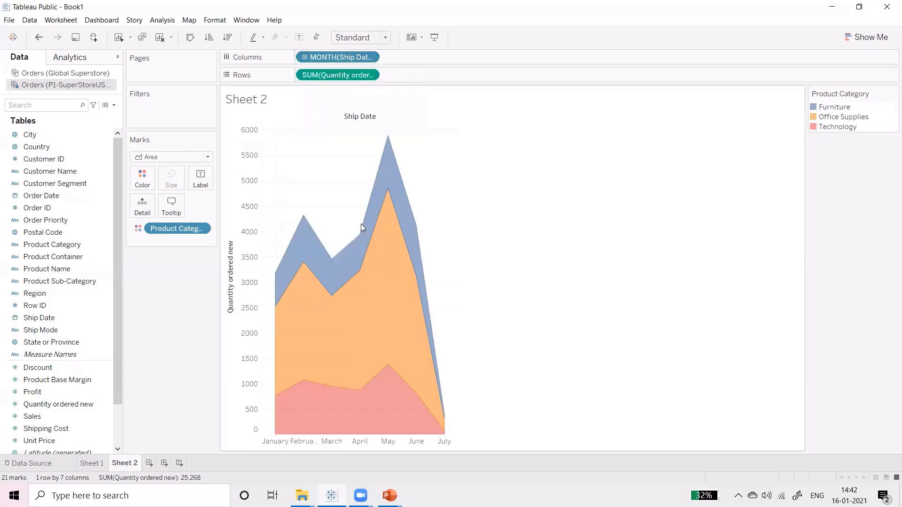
Change Ship Date in the columns to the continuous month level with year.
left_click(370, 57)
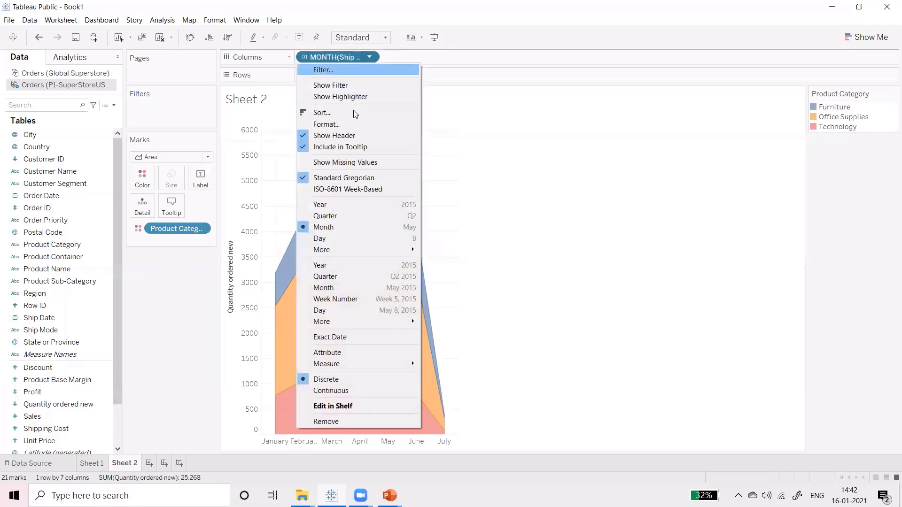
left_click(332, 290)
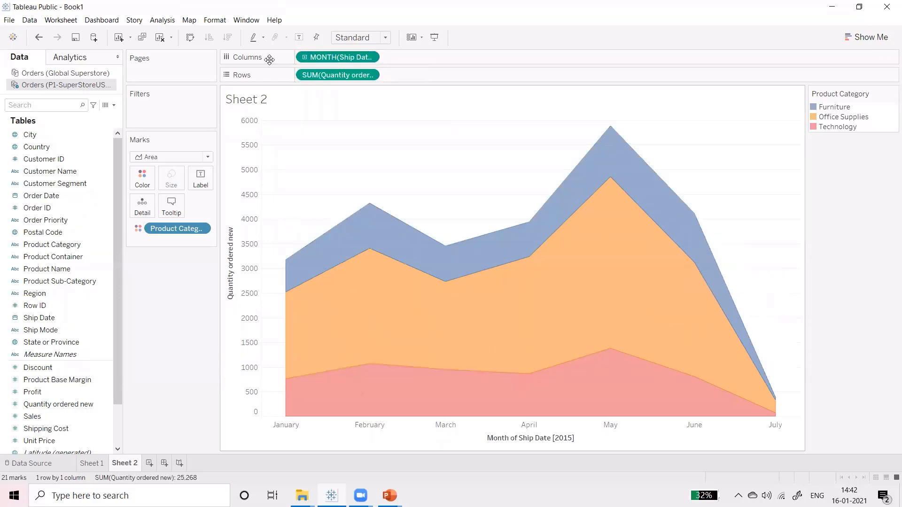
left_click(369, 57)
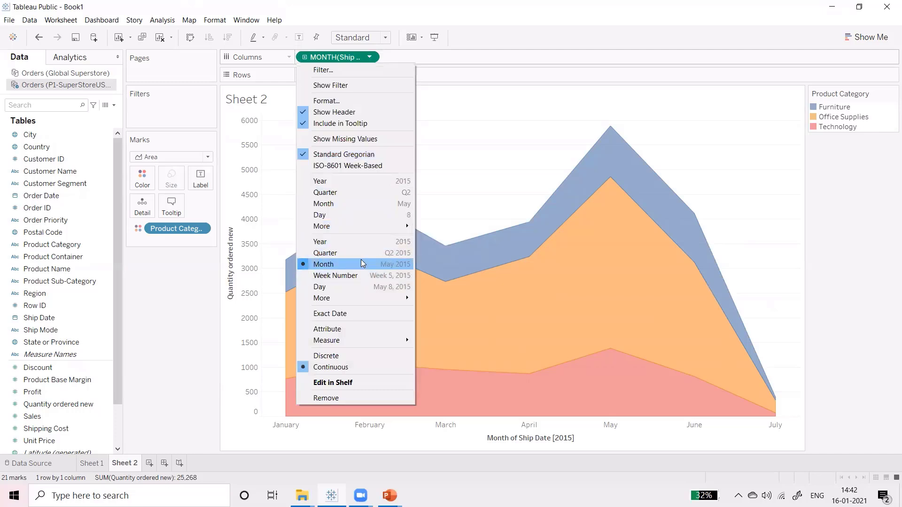
Examine the quantities of the Office Supplies and Technology areas around April and May, leaving no area selected.
left_click(508, 308)
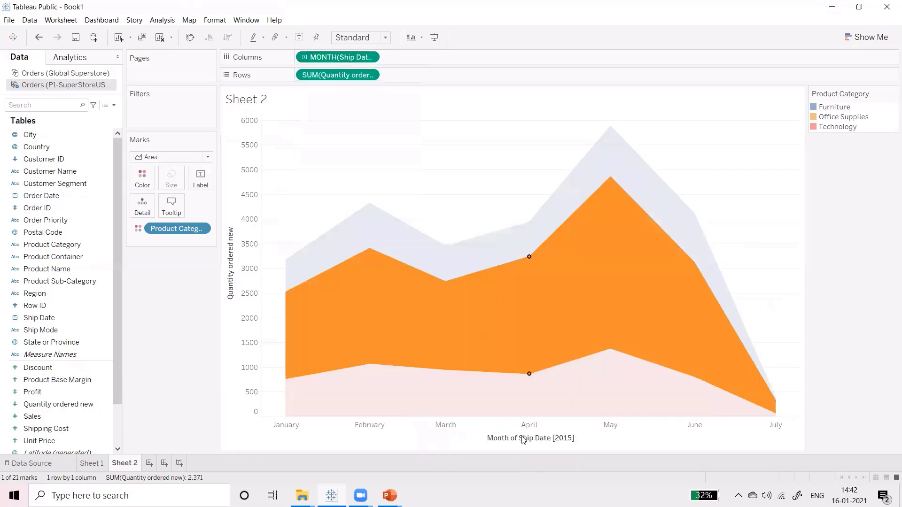
left_click(540, 378)
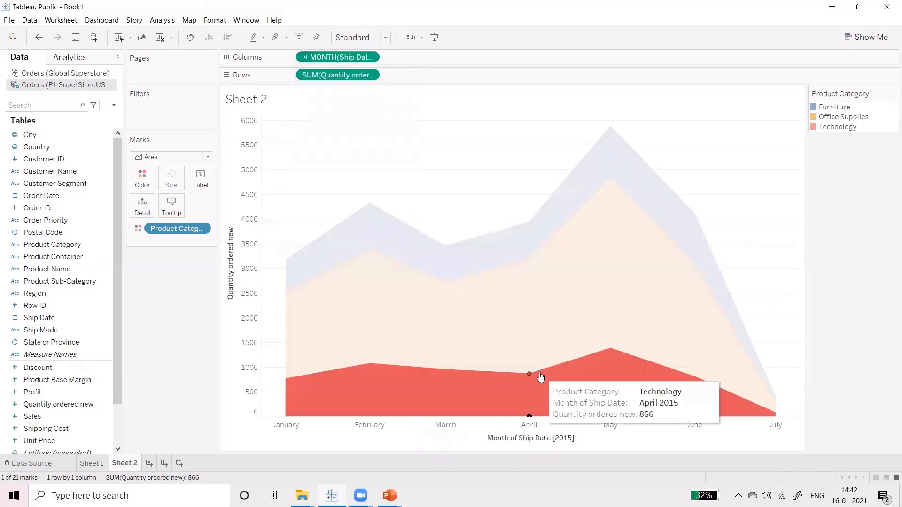
left_click(490, 257)
left_click(483, 177)
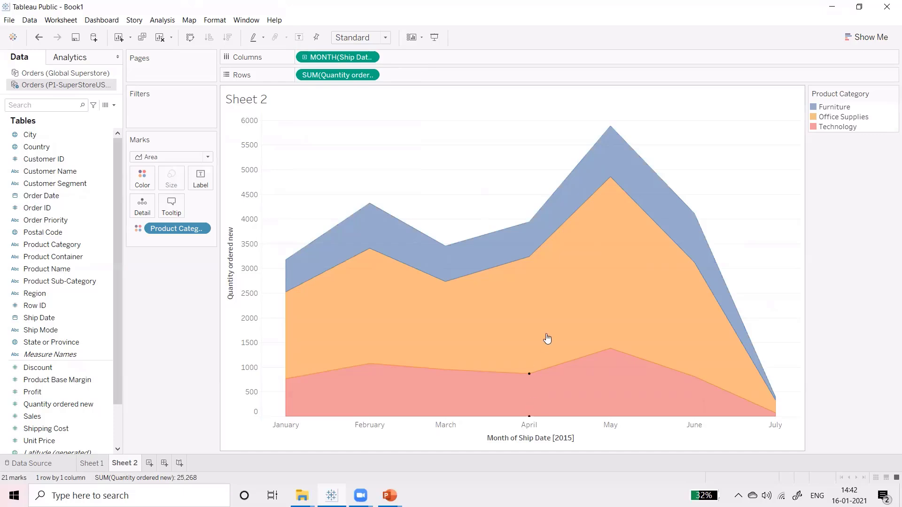
mouse_move(770, 390)
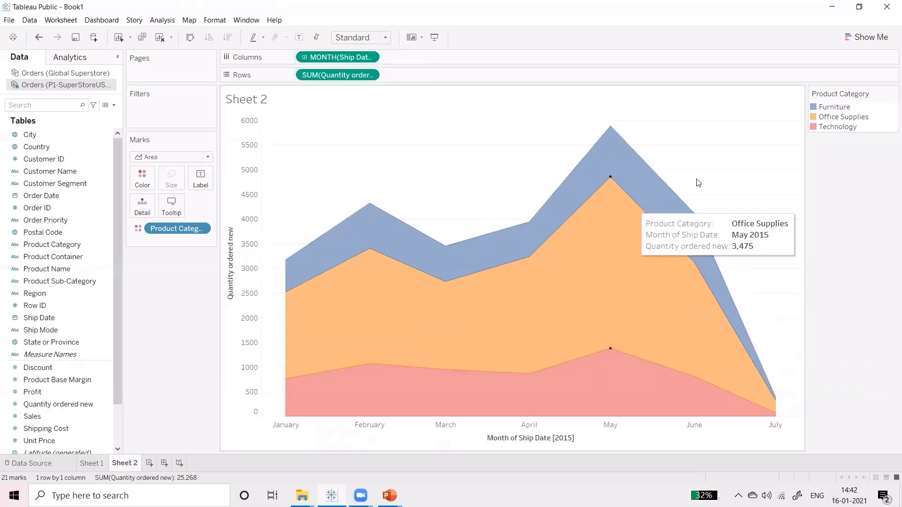
mouse_move(578, 223)
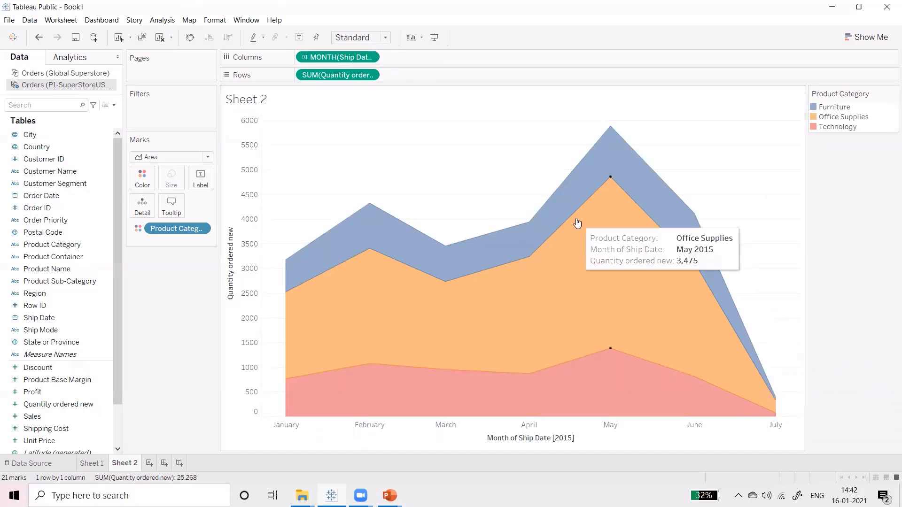
Switch to the PowerPoint slide show on area charts and advance to the Thank You slide.
key("alt+Tab")
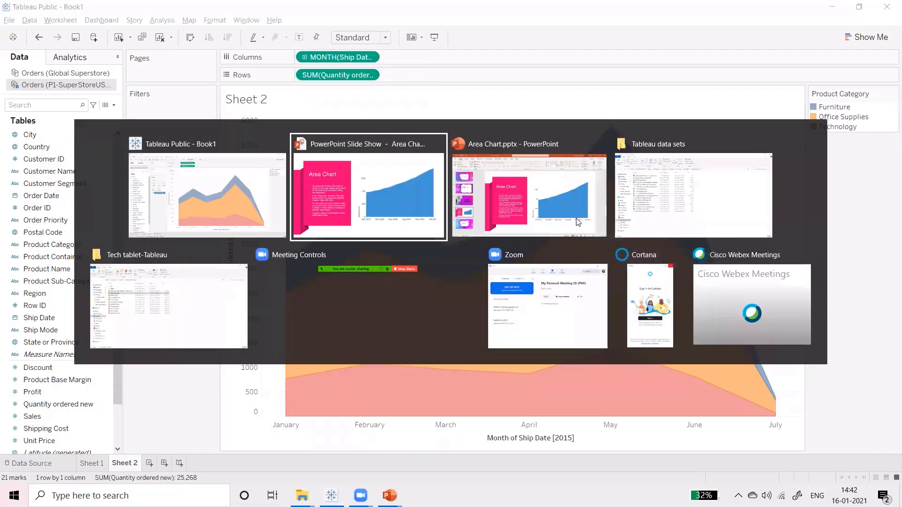
key("Tab")
key("Tab")
key("Tab")
key("Tab")
key("Tab")
key("Tab")
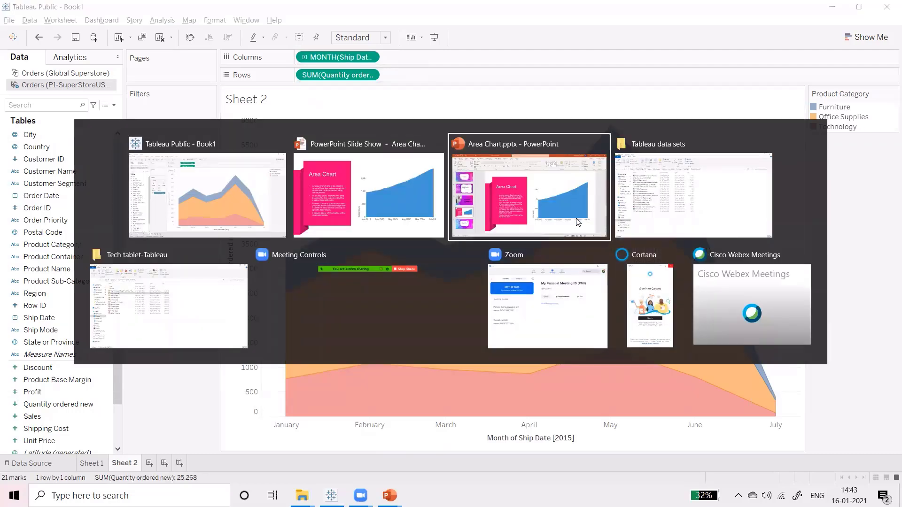
key("Tab")
key("Tab")
key("Tab")
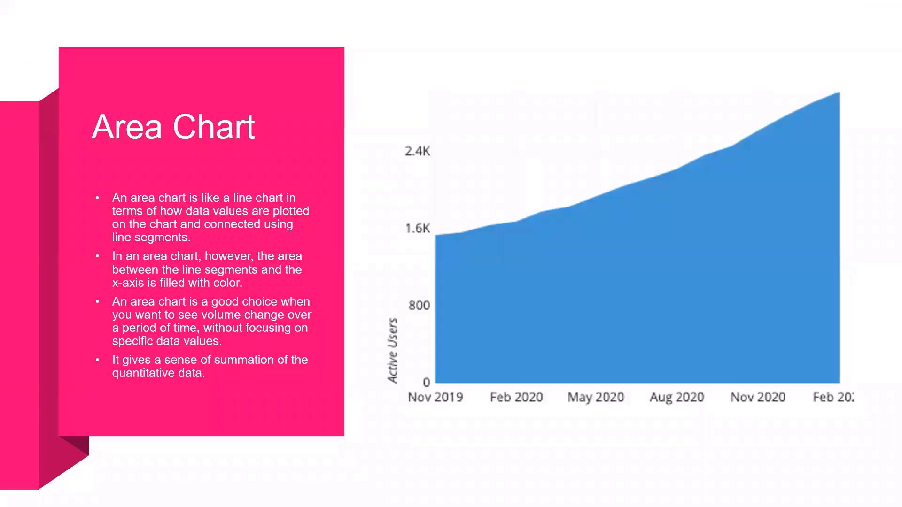
key("Right")
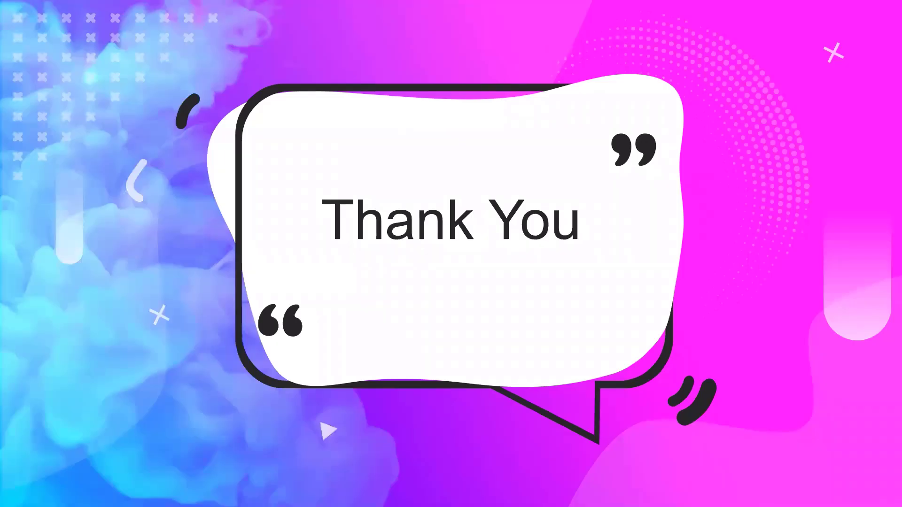